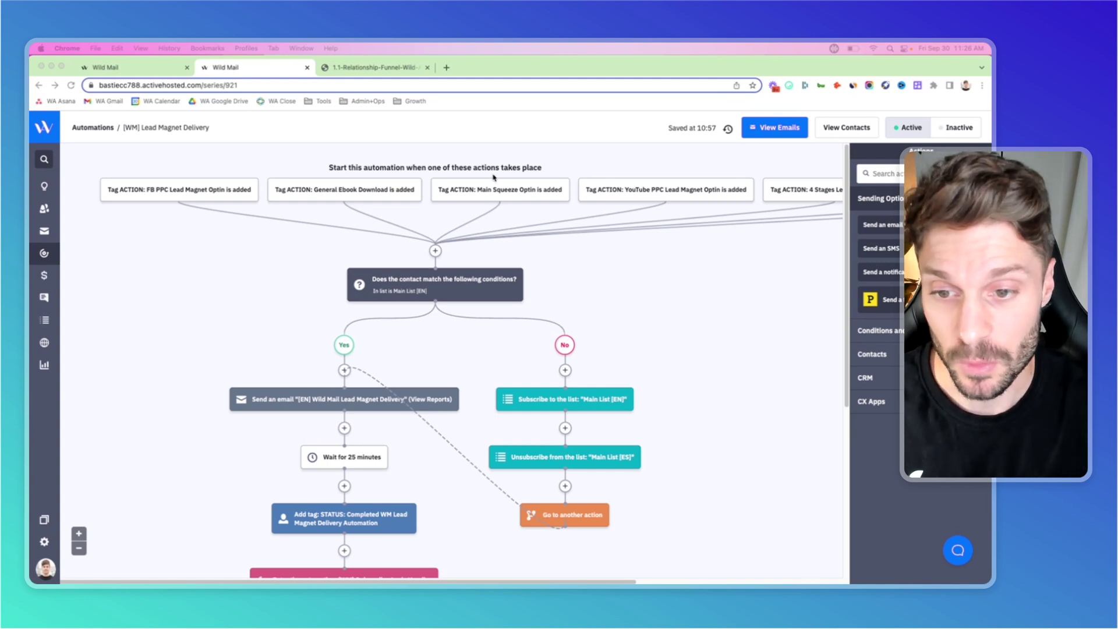
Scroll the [WM] workflow down to the Onboarding Logic Handler and Main List [EN] branch endings.
{"action": "scroll", "coordinate": [455, 250], "scroll_direction": "down", "scroll_amount": 3}
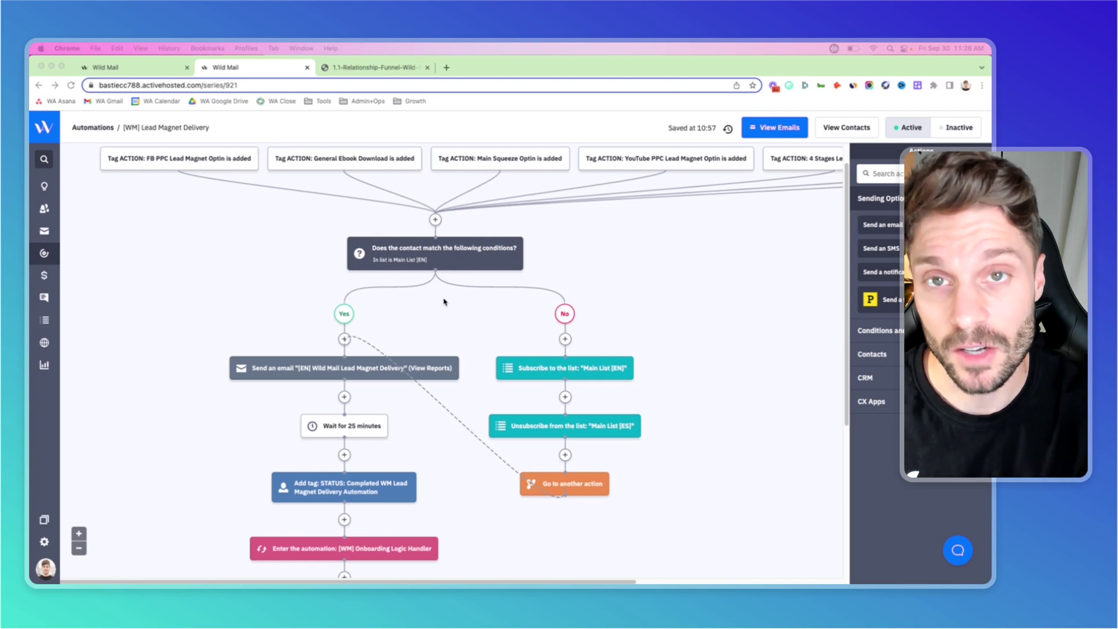
{"action": "scroll", "coordinate": [515, 256], "scroll_direction": "down", "scroll_amount": 3}
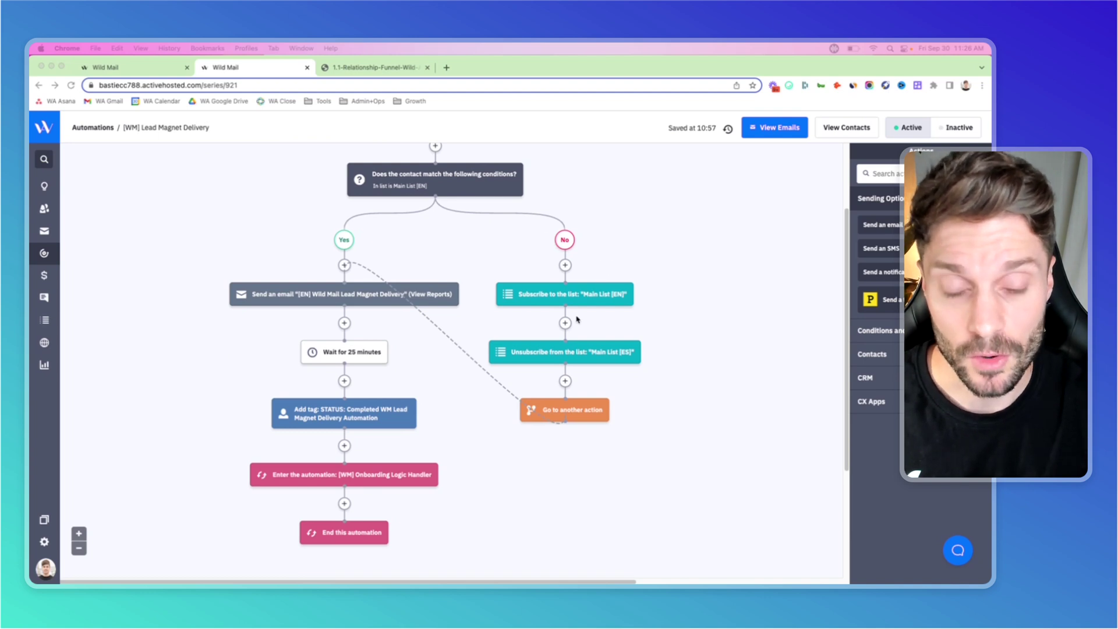
{"action": "scroll", "coordinate": [608, 291], "scroll_direction": "up", "scroll_amount": 3}
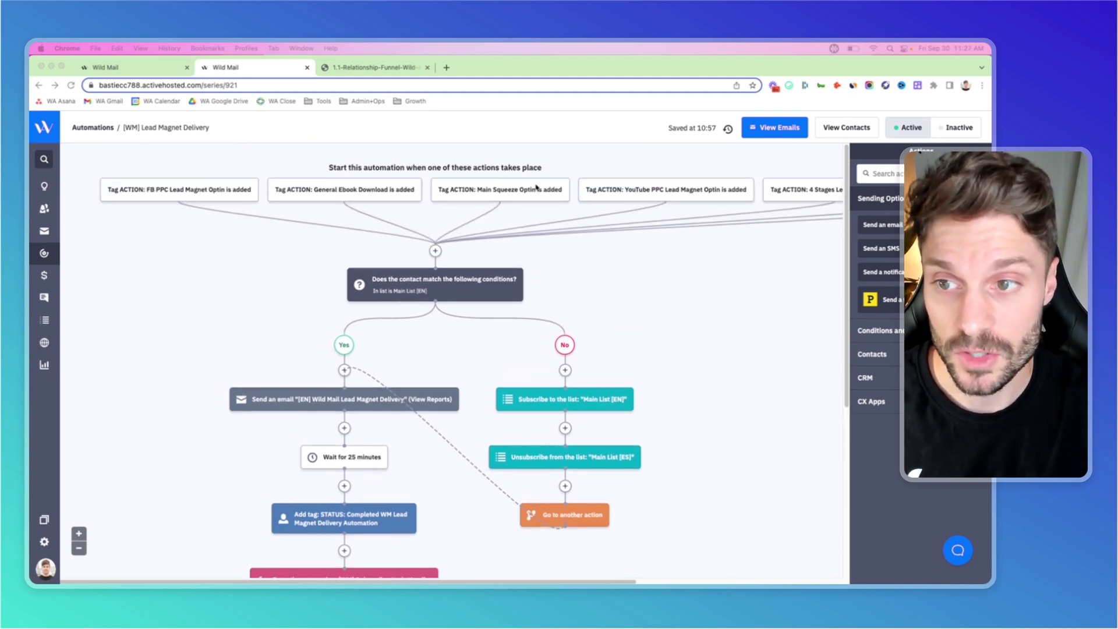
{"action": "scroll", "coordinate": [577, 221], "scroll_direction": "down", "scroll_amount": 5}
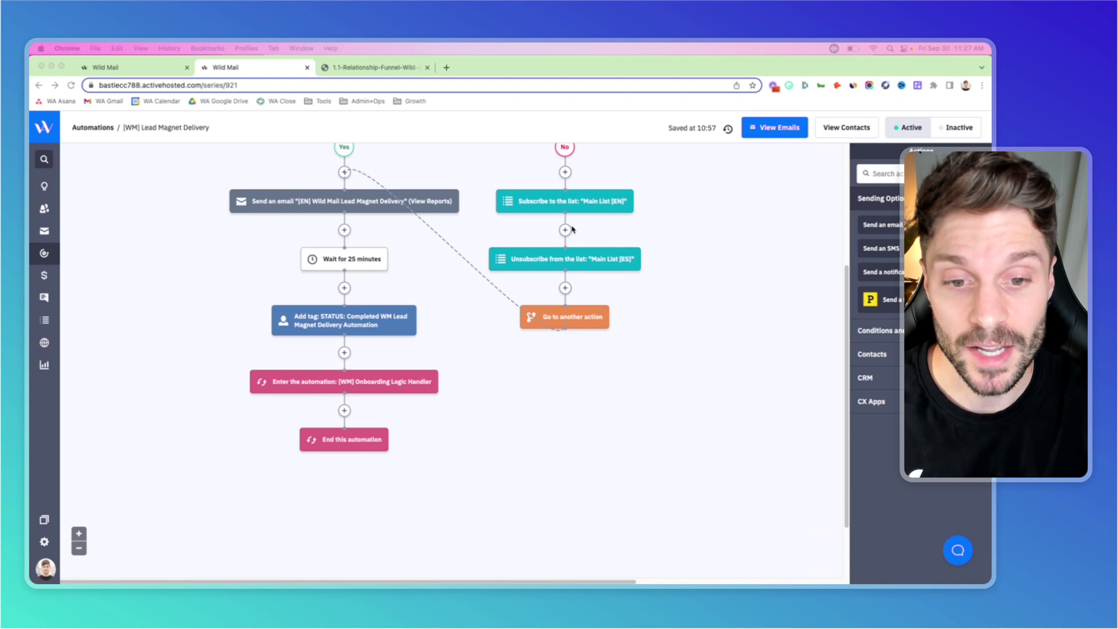
{"action": "scroll", "coordinate": [563, 233], "scroll_direction": "up", "scroll_amount": 2}
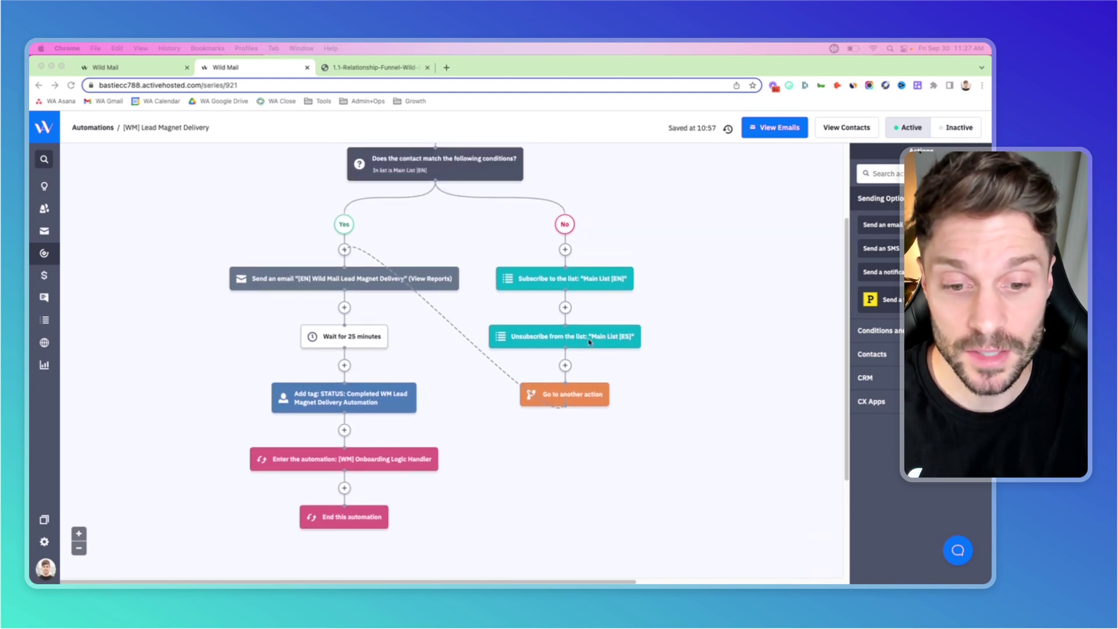
{"action": "scroll", "coordinate": [342, 267], "scroll_direction": "down", "scroll_amount": 1}
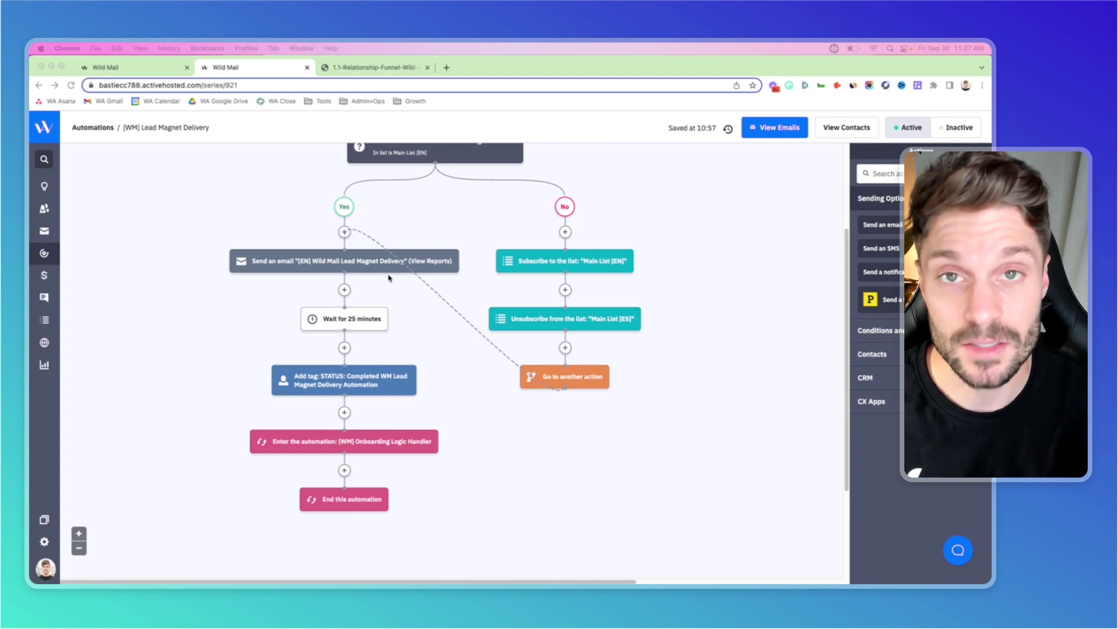
{"action": "scroll", "coordinate": [372, 291], "scroll_direction": "down", "scroll_amount": 3}
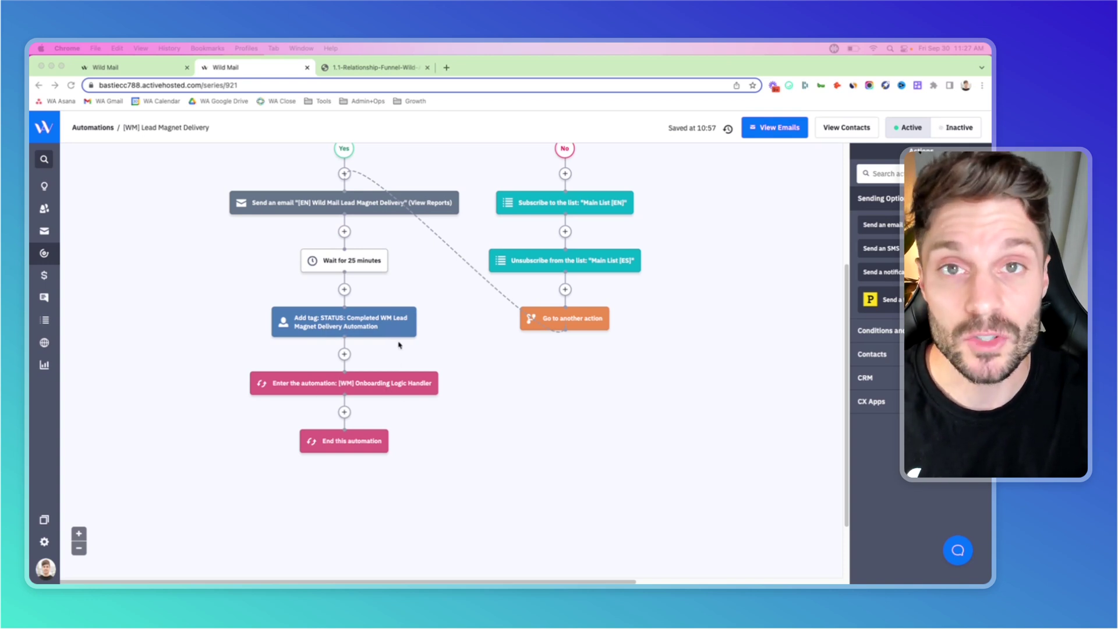
{"action": "scroll", "coordinate": [400, 345], "scroll_direction": "up", "scroll_amount": 8}
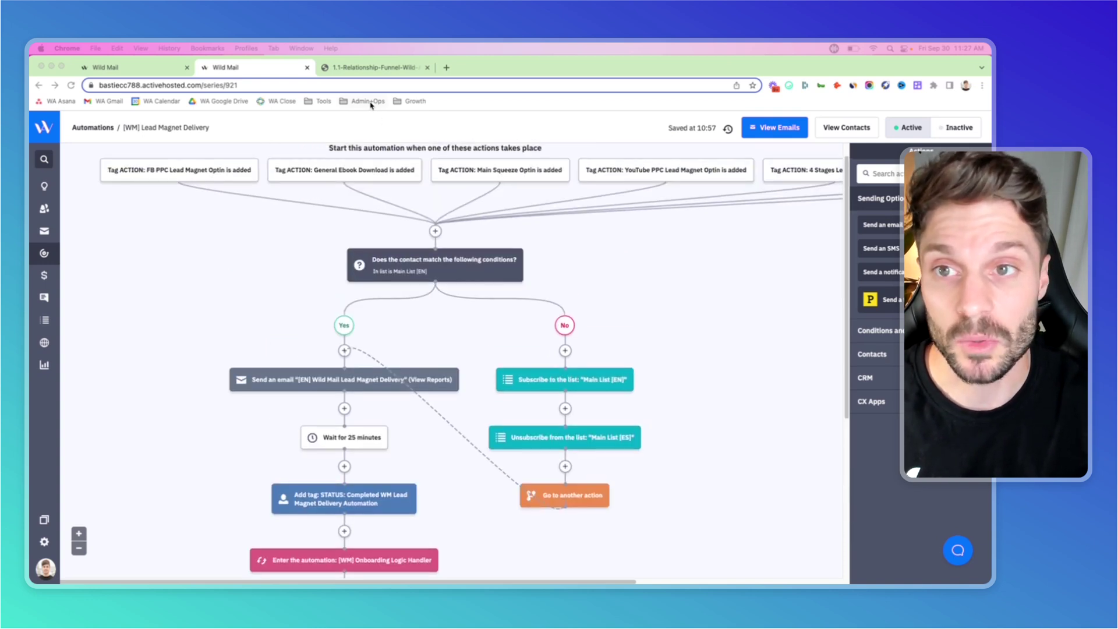
{"action": "left_click", "coordinate": [362, 68]}
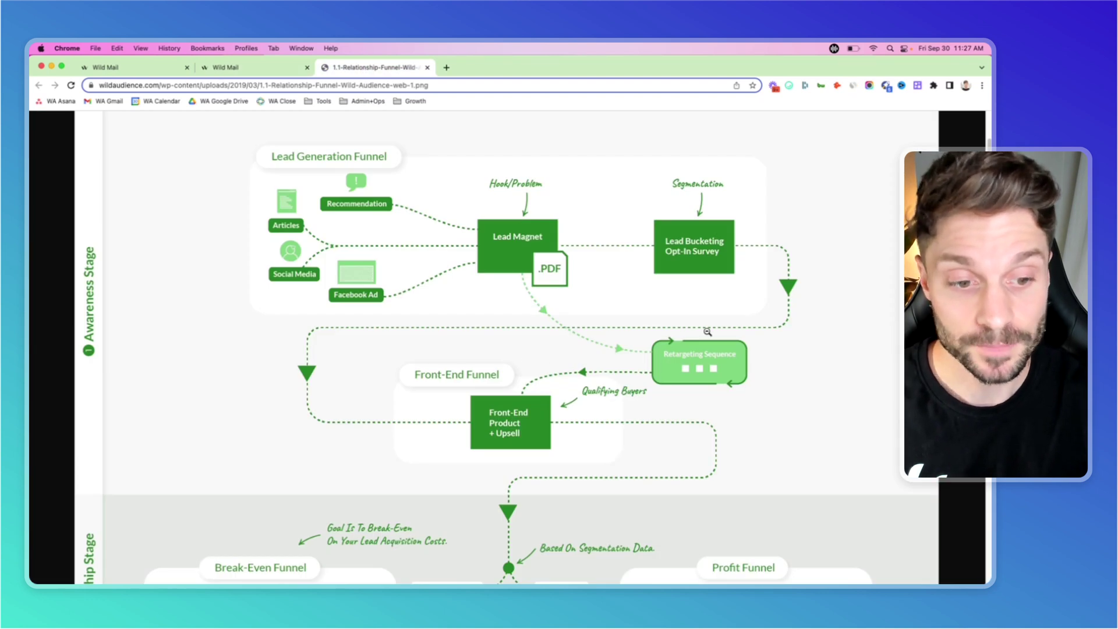
{"action": "scroll", "coordinate": [492, 414], "scroll_direction": "down", "scroll_amount": 2}
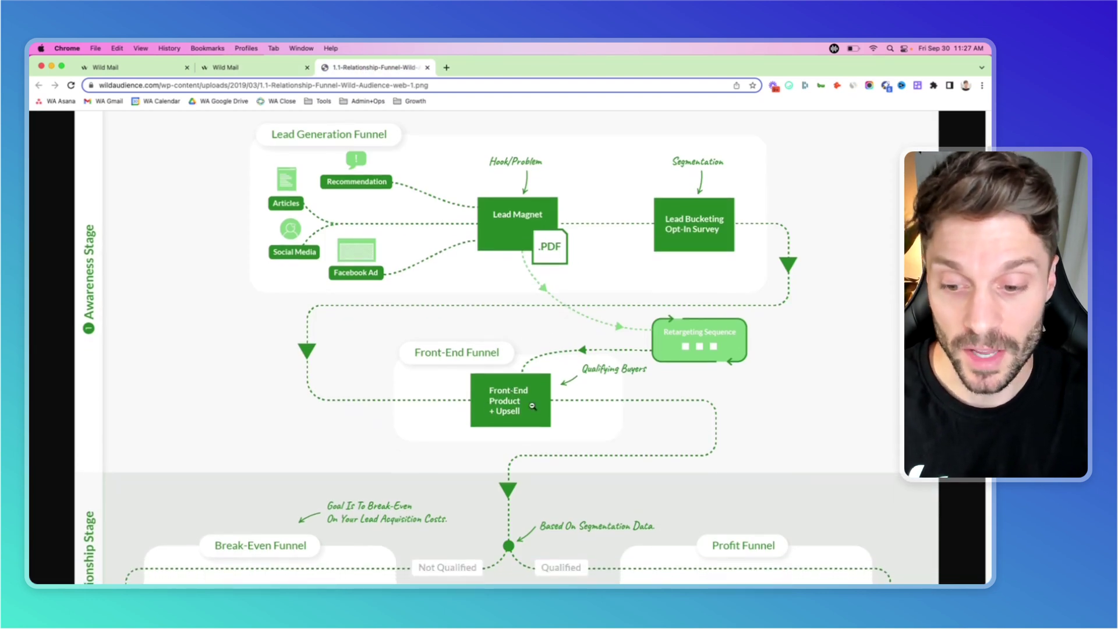
{"action": "scroll", "coordinate": [175, 432], "scroll_direction": "down", "scroll_amount": 6}
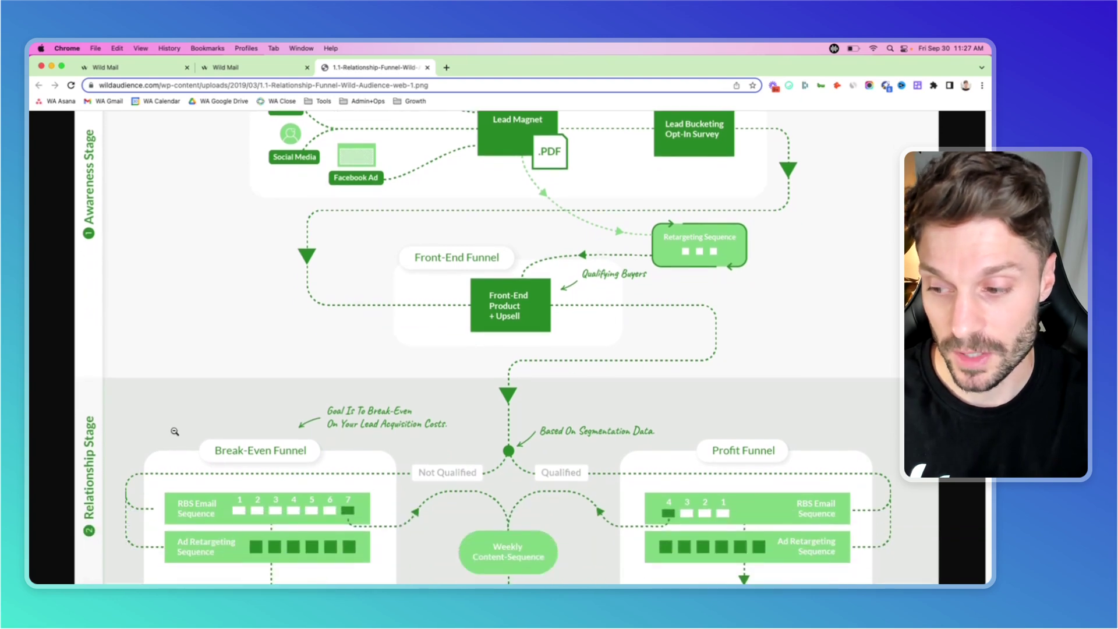
{"action": "scroll", "coordinate": [511, 494], "scroll_direction": "down", "scroll_amount": 20}
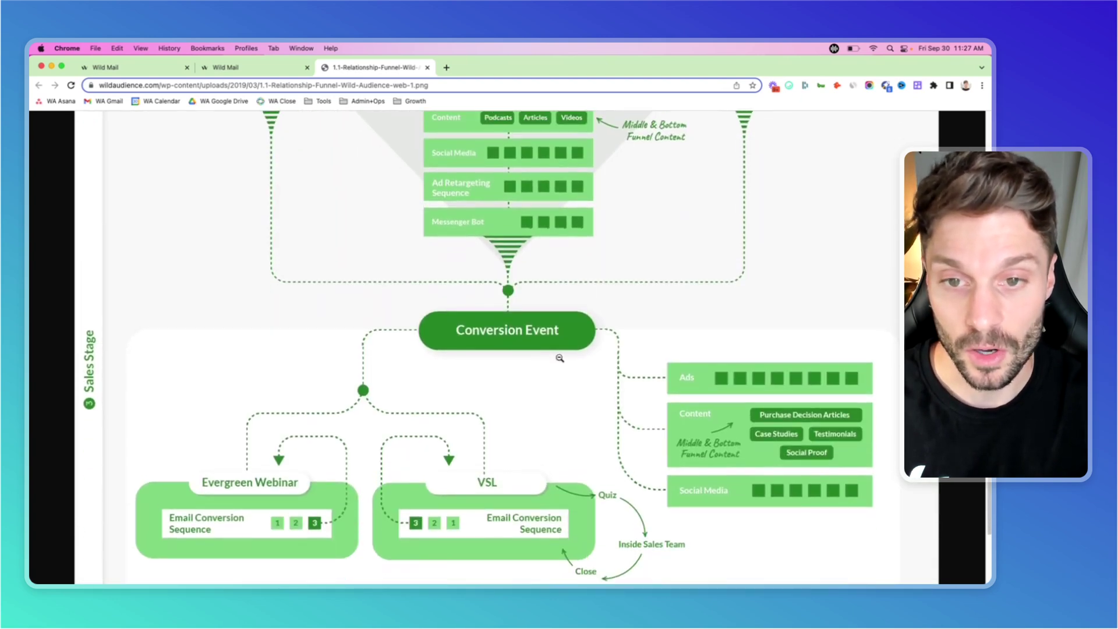
{"action": "scroll", "coordinate": [560, 358], "scroll_direction": "up", "scroll_amount": 15}
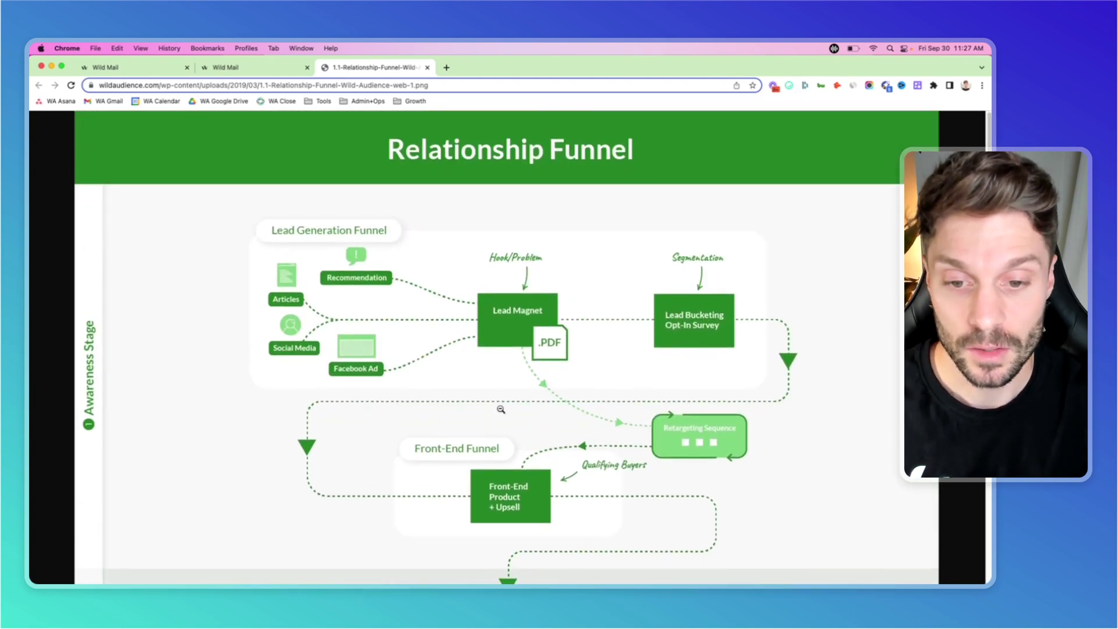
{"action": "left_click", "coordinate": [247, 70]}
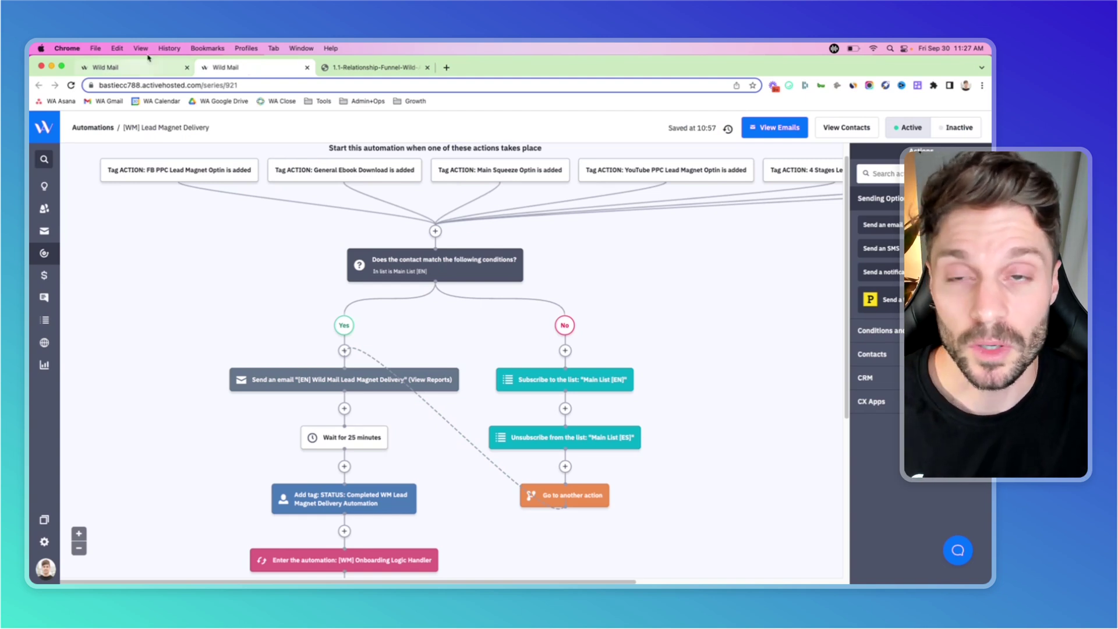
Build a new automation from the 'Pages: Lead Magnet Delivery' recipe, found by searching 'lead ma'.
{"action": "left_click", "coordinate": [145, 72]}
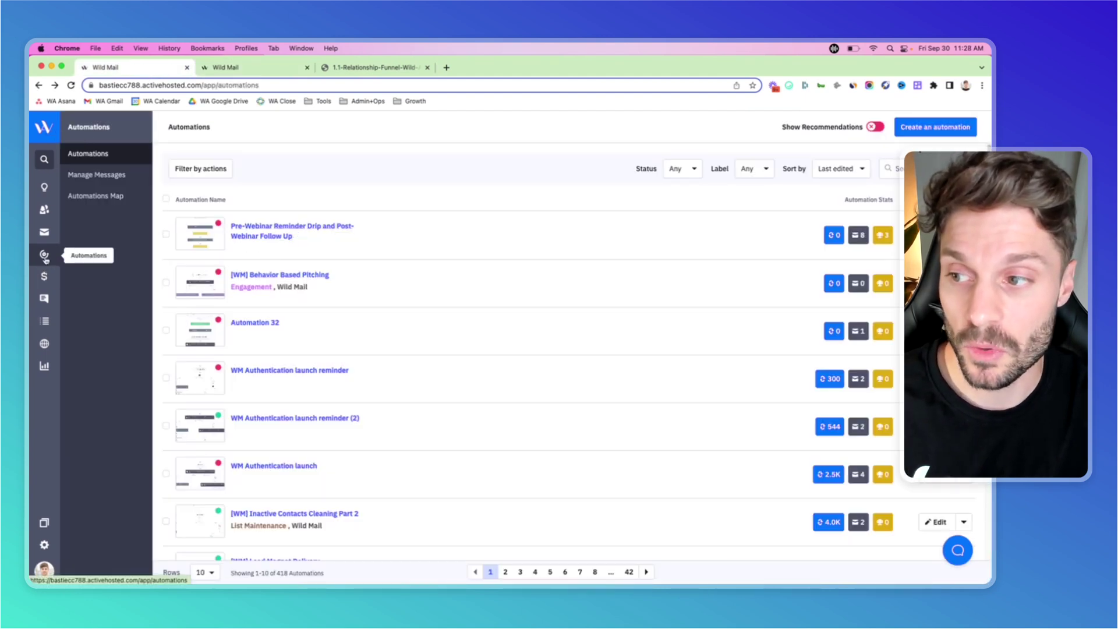
{"action": "left_click", "coordinate": [941, 128]}
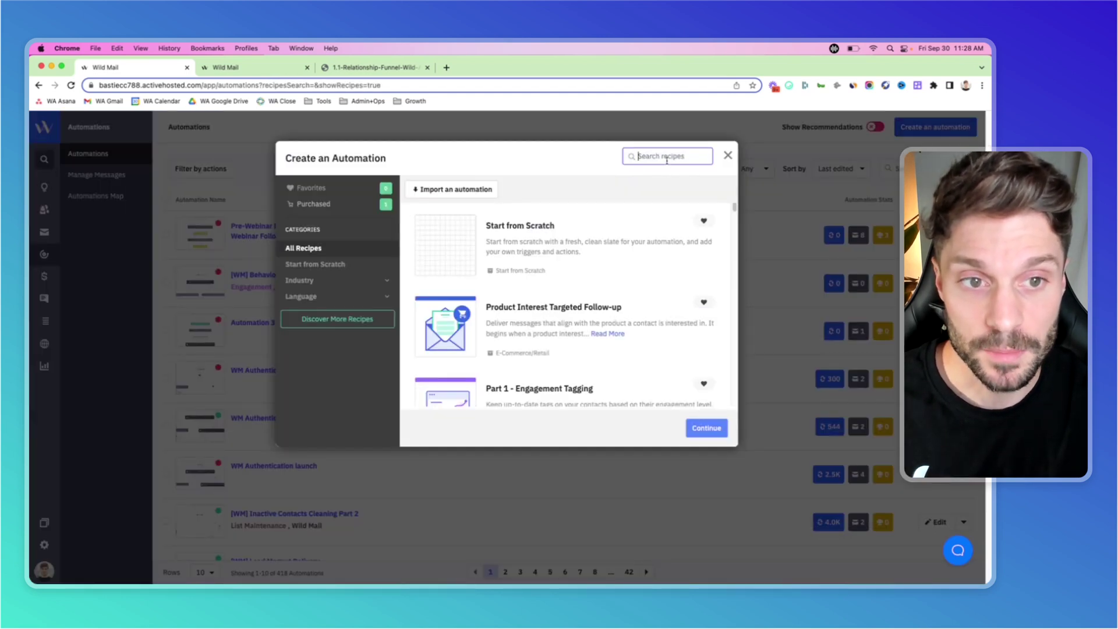
{"action": "type", "text": "lead "}
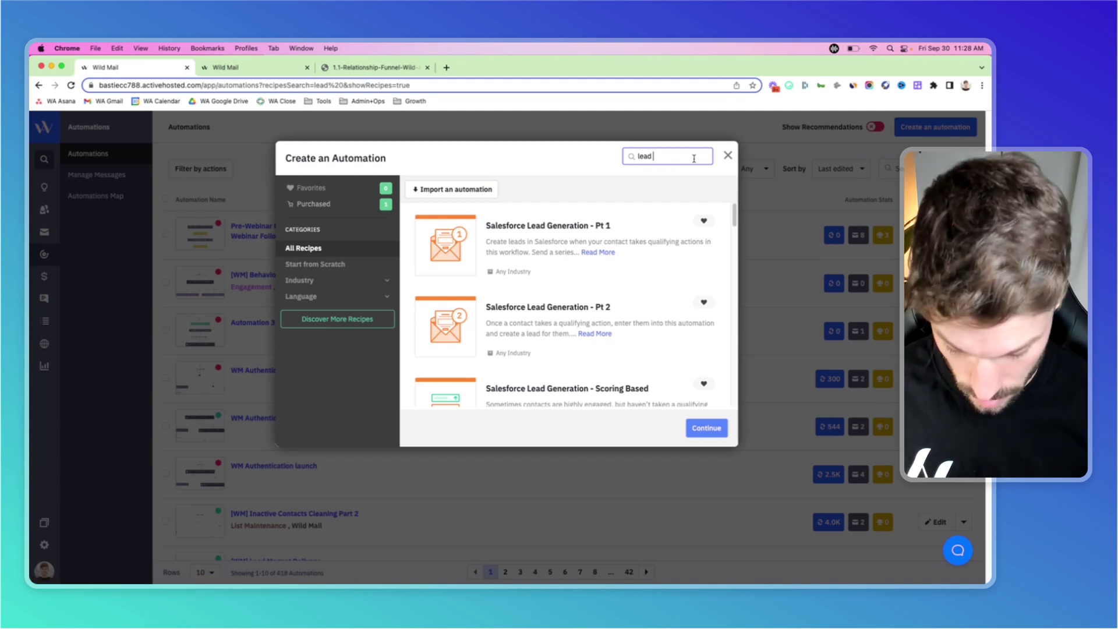
{"action": "type", "text": "ma"}
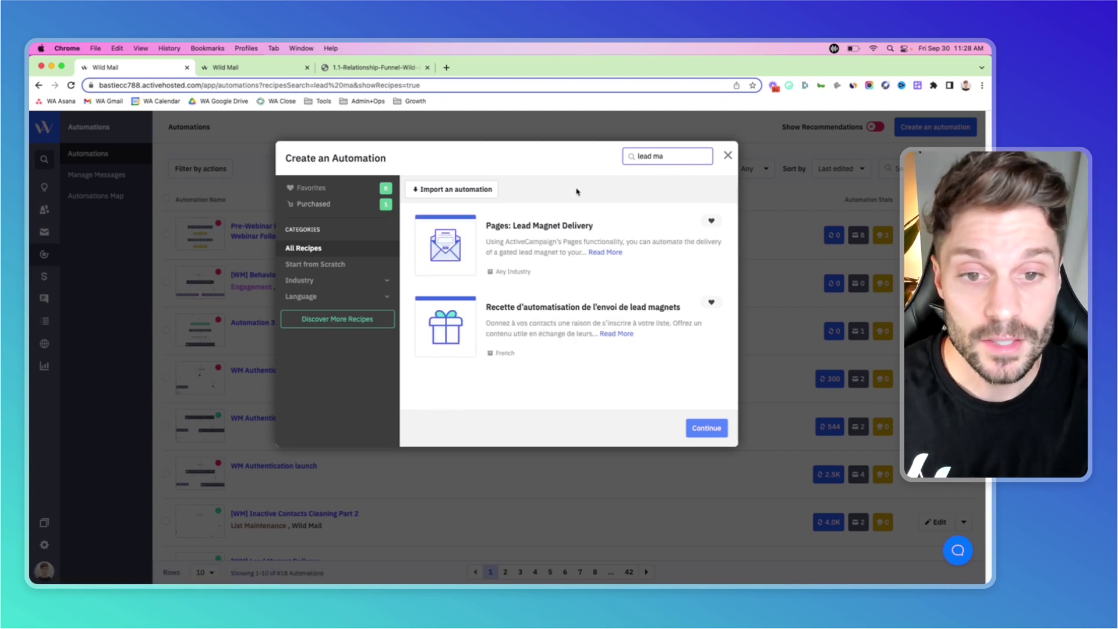
{"action": "left_click", "coordinate": [553, 231]}
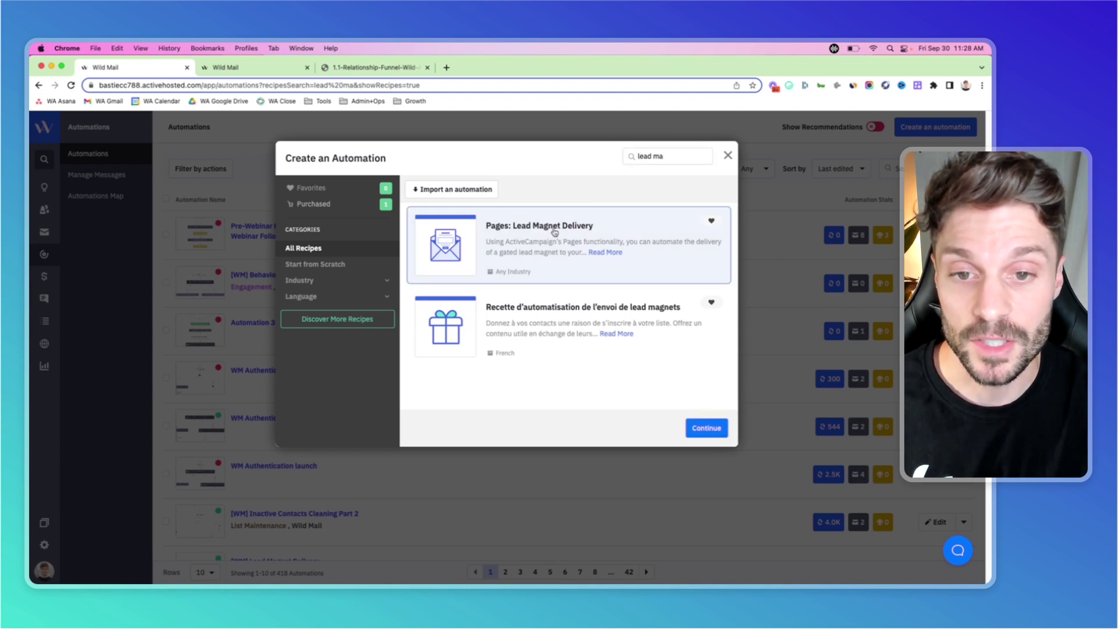
{"action": "left_click", "coordinate": [706, 428]}
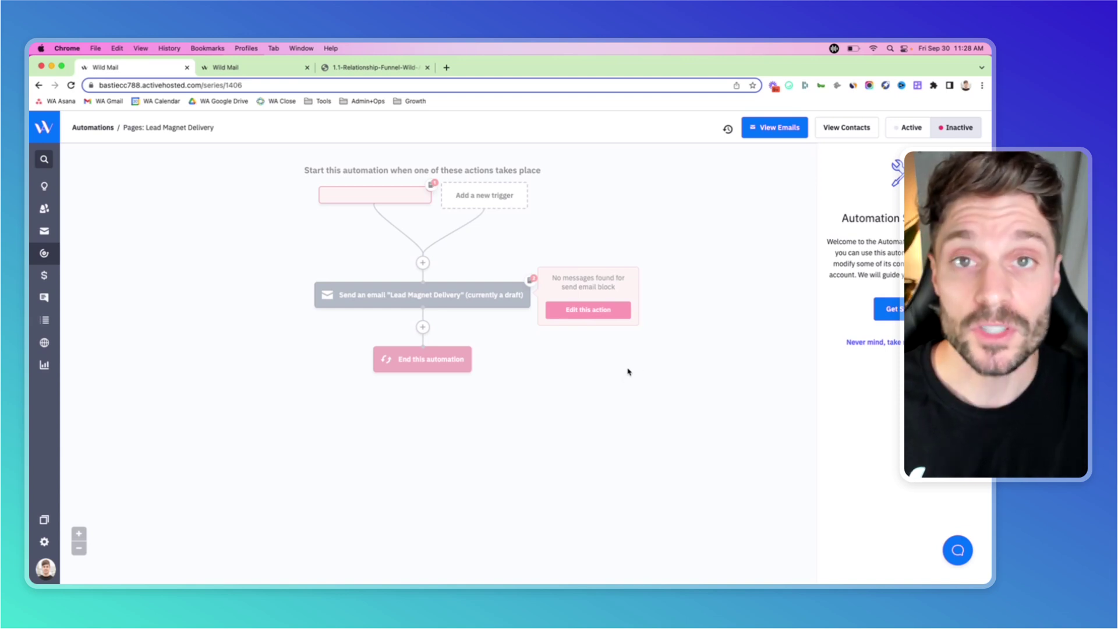
Begin the 'Contact submits a form' trigger setup, then view the [WM] automation for reference.
{"action": "left_click", "coordinate": [895, 309]}
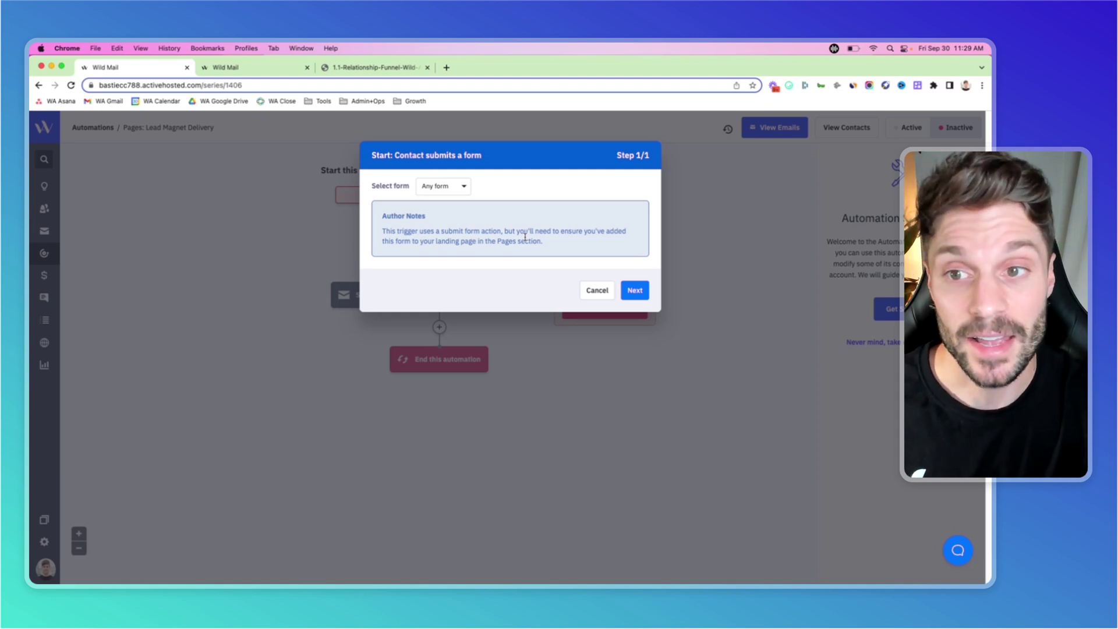
{"action": "left_click", "coordinate": [267, 67]}
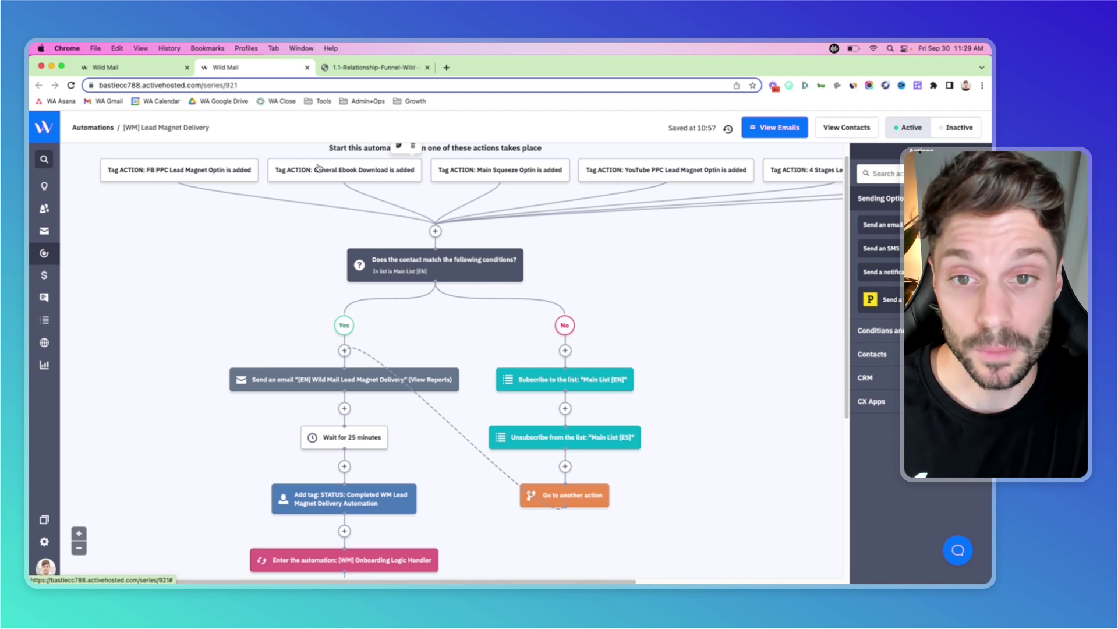
Set the new automation's trigger to submission of the 'test' form and save it.
{"action": "left_click", "coordinate": [134, 67]}
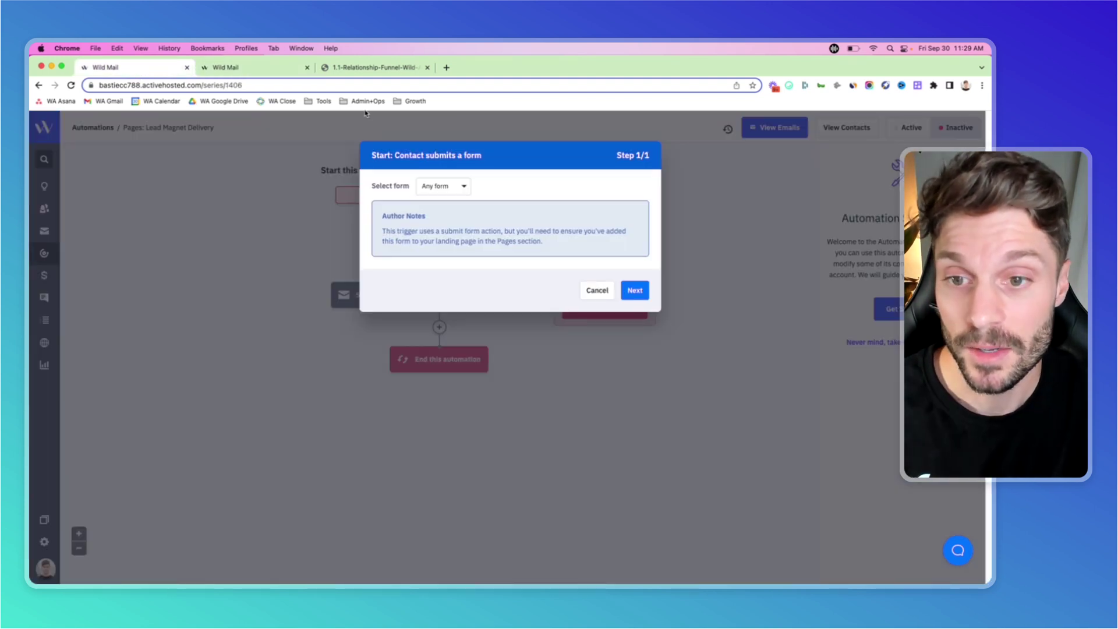
{"action": "left_click", "coordinate": [462, 188]}
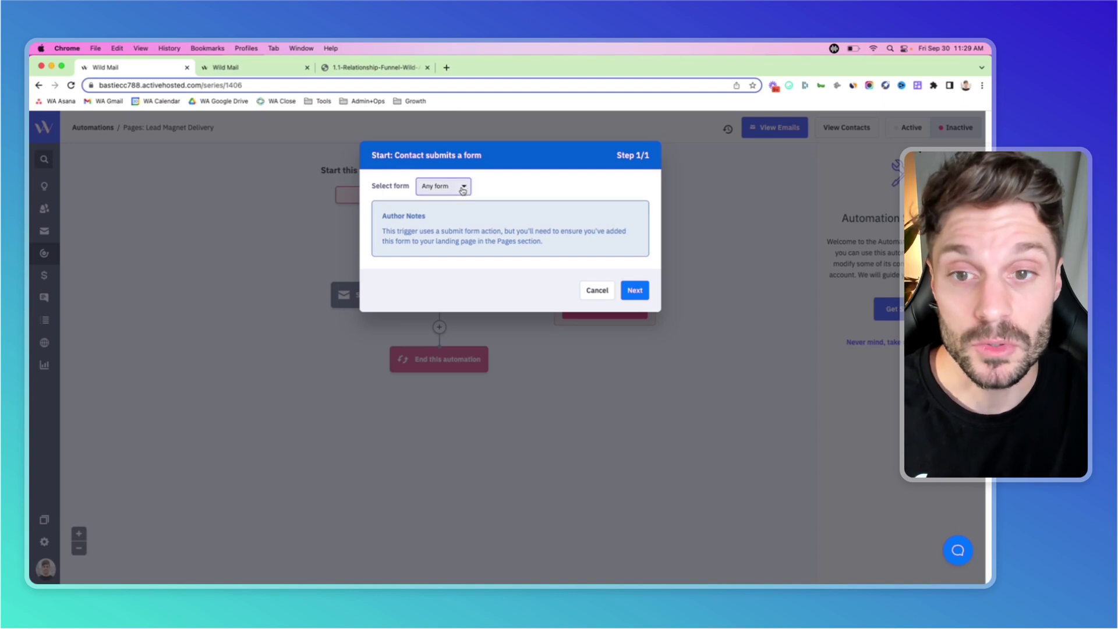
{"action": "left_click", "coordinate": [440, 295]}
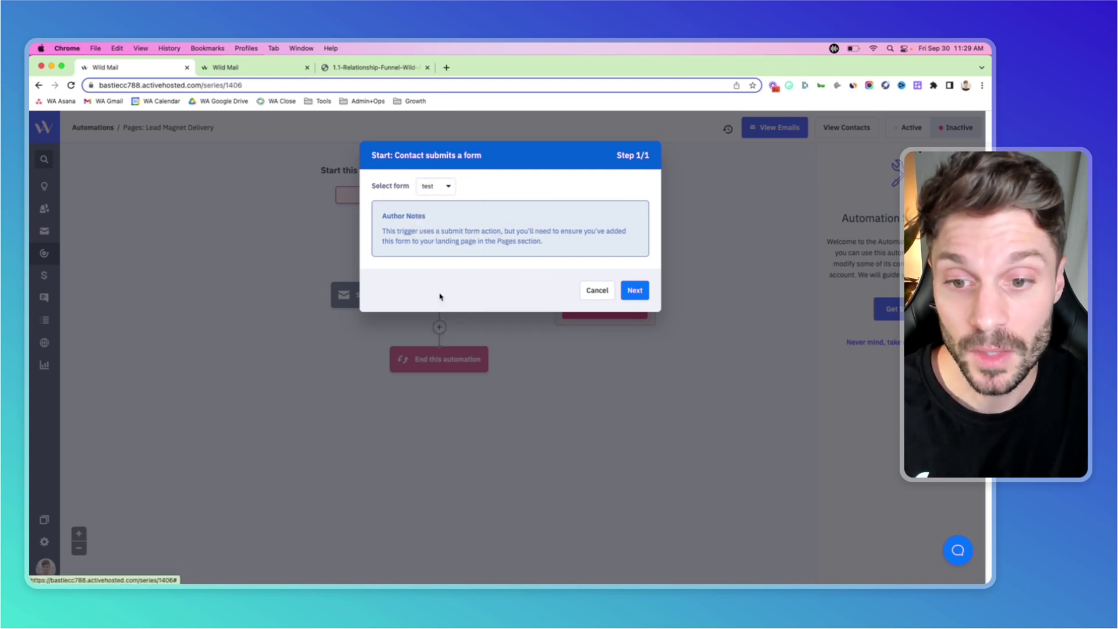
{"action": "left_click", "coordinate": [632, 293]}
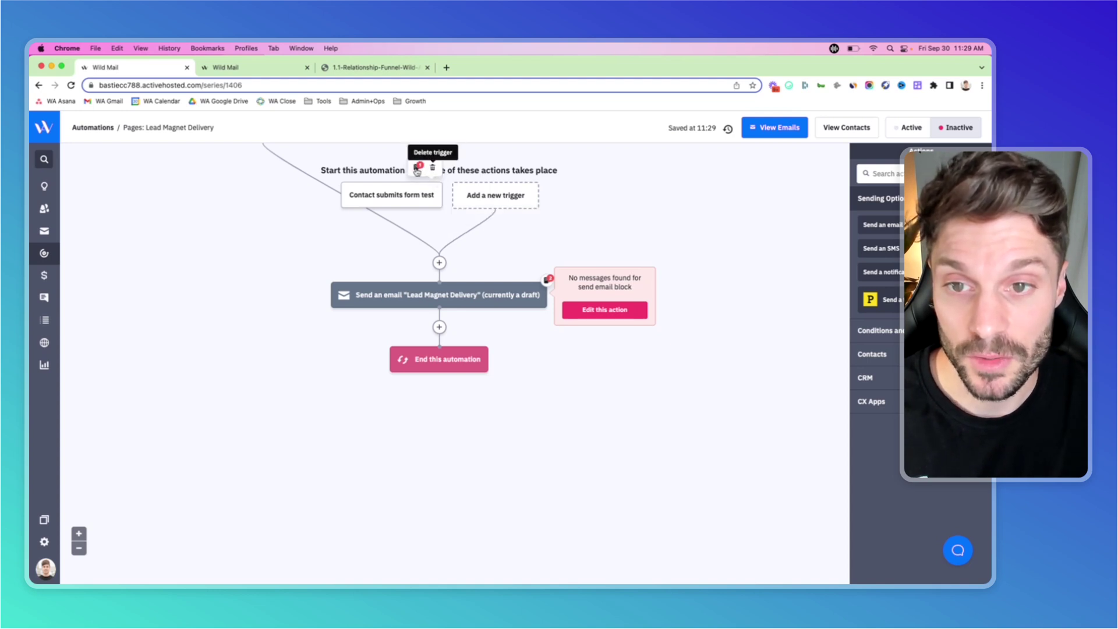
{"action": "left_click", "coordinate": [416, 167]}
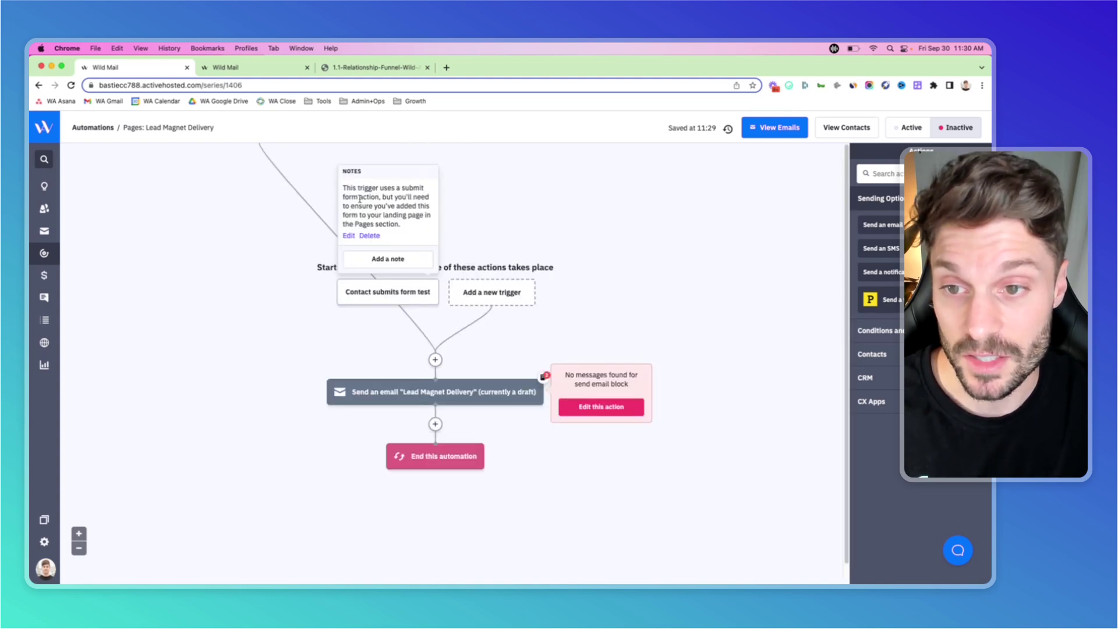
{"action": "left_click", "coordinate": [518, 263]}
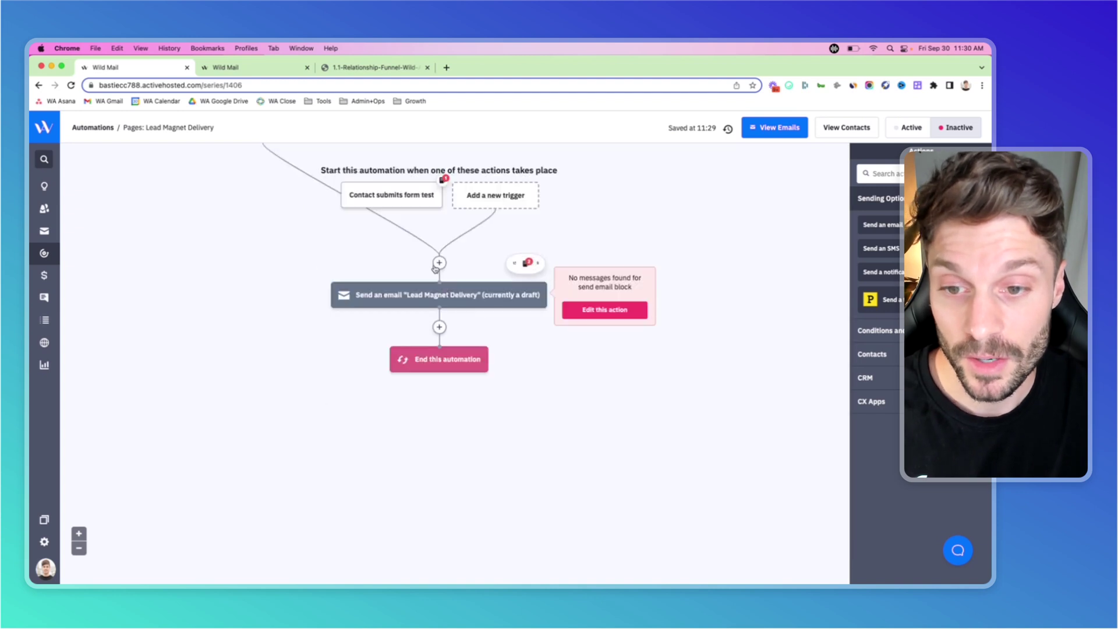
{"action": "left_click", "coordinate": [525, 269]}
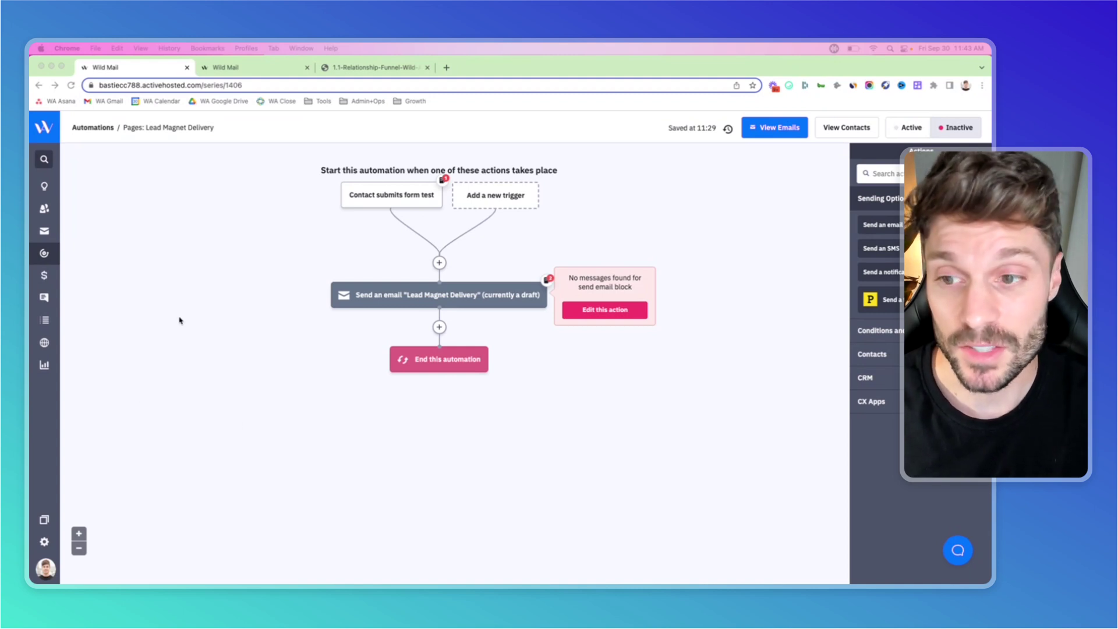
Review the new automation's trigger and email blocks, then return to the [WM] Lead Magnet Delivery automation.
{"action": "left_click", "coordinate": [45, 343]}
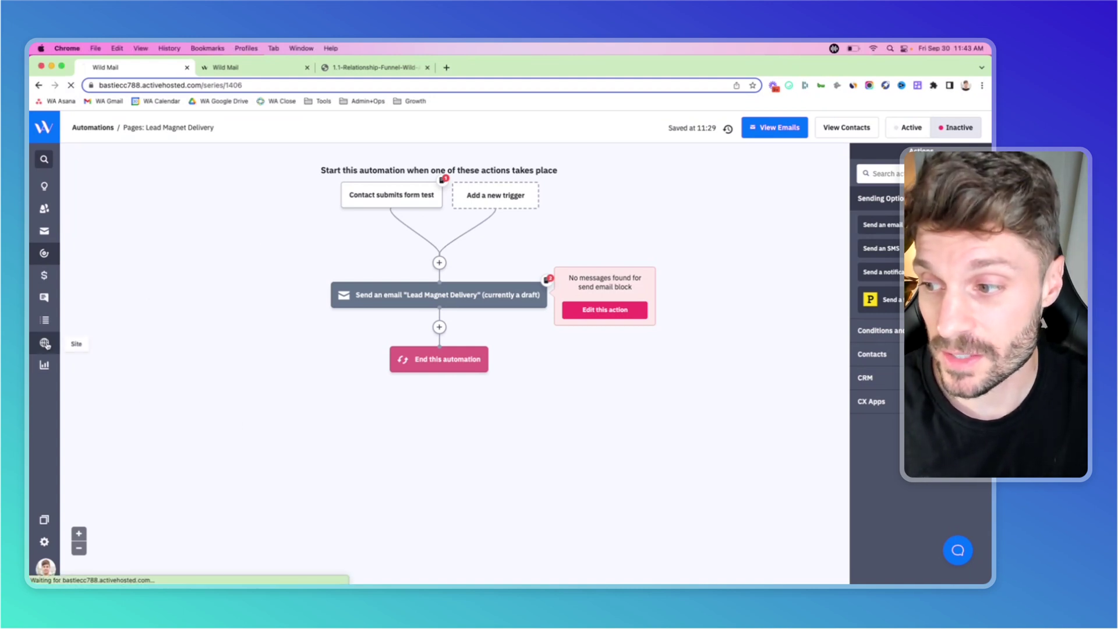
{"action": "left_click", "coordinate": [81, 174]}
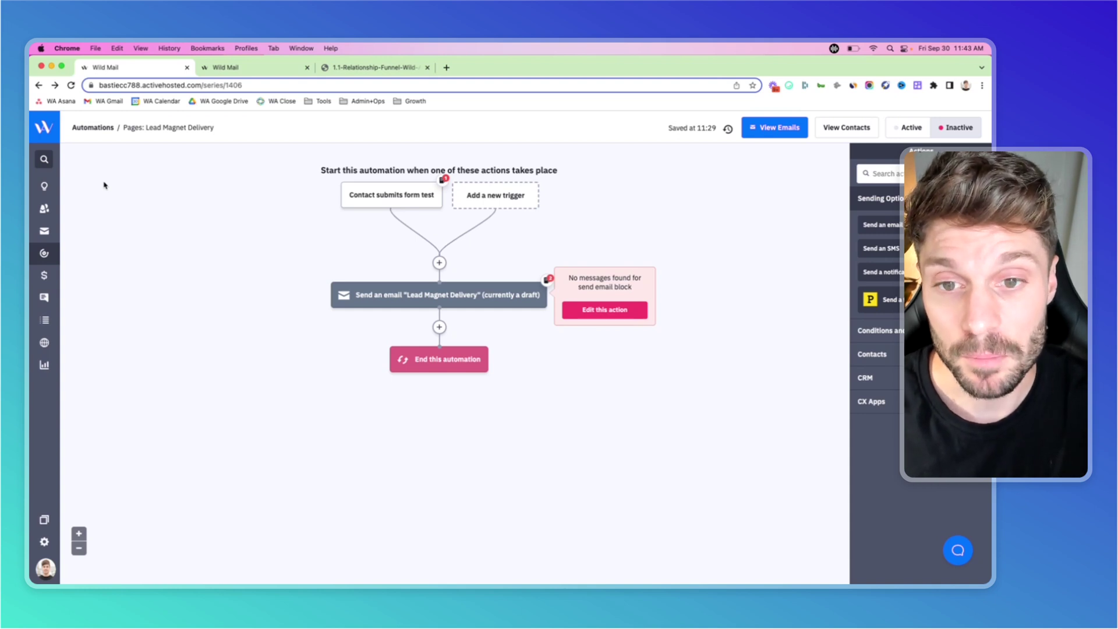
{"action": "mouse_move", "coordinate": [397, 204]}
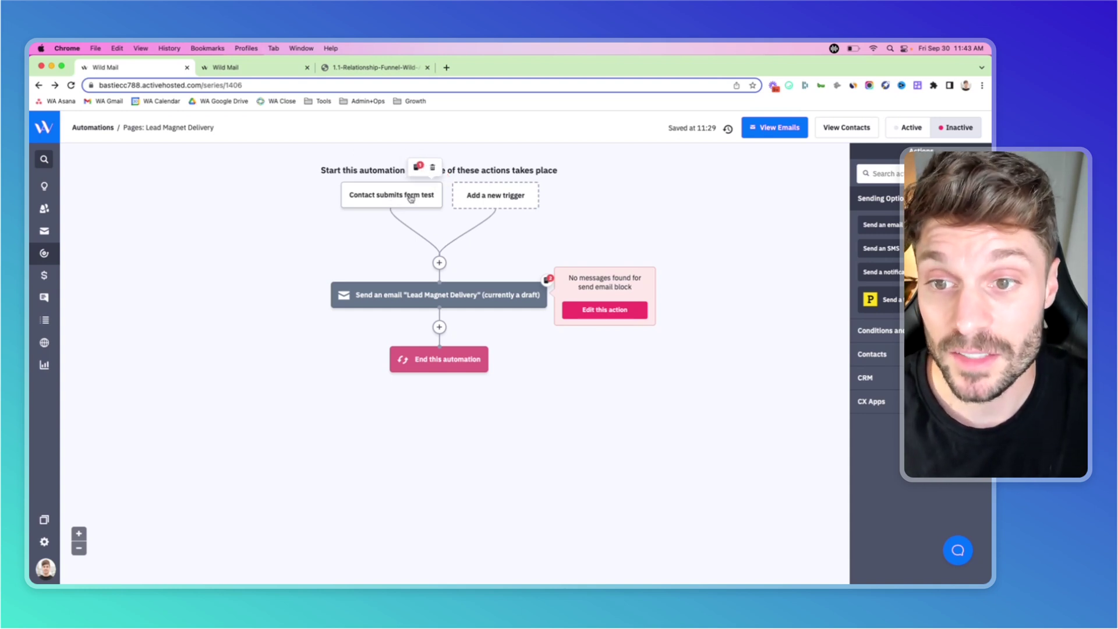
{"action": "mouse_move", "coordinate": [441, 298]}
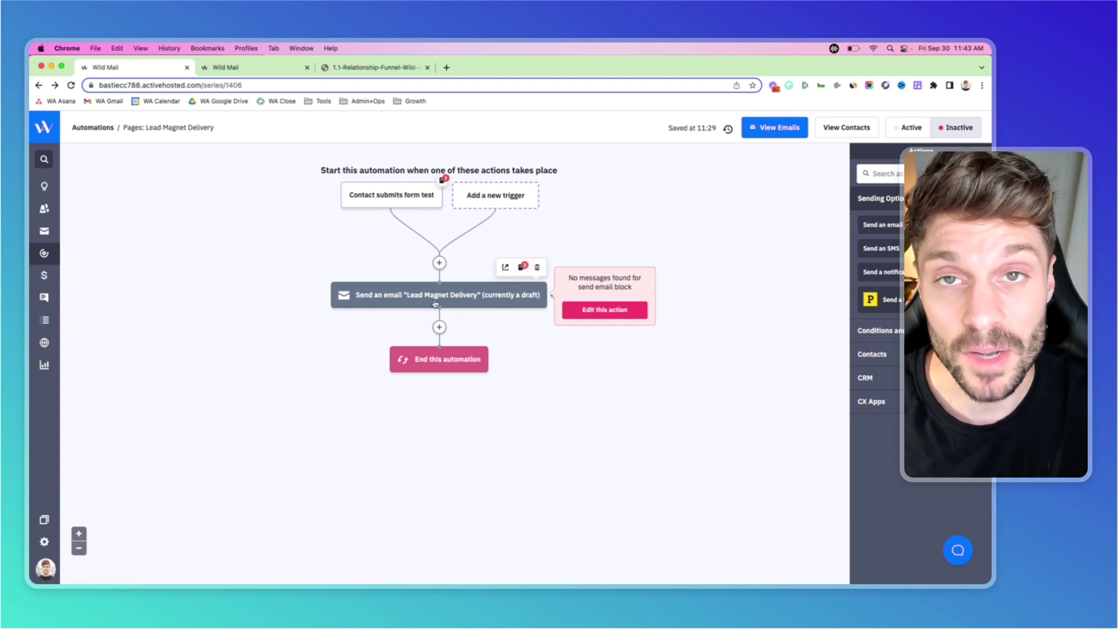
{"action": "key", "text": "ctrl+Tab"}
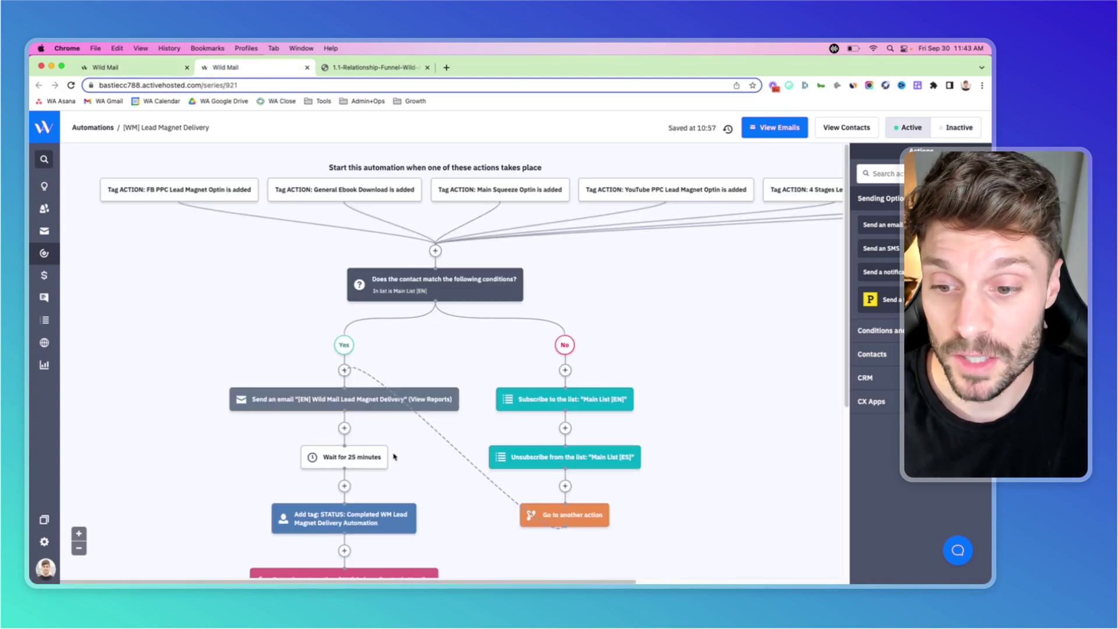
Scroll the [WM] Yes path to the '[EN] Wild Mail Lead Magnet Delivery' email and 25-minute wait.
{"action": "scroll", "coordinate": [392, 425], "scroll_direction": "down", "scroll_amount": 3}
{"action": "mouse_move", "coordinate": [423, 340]}
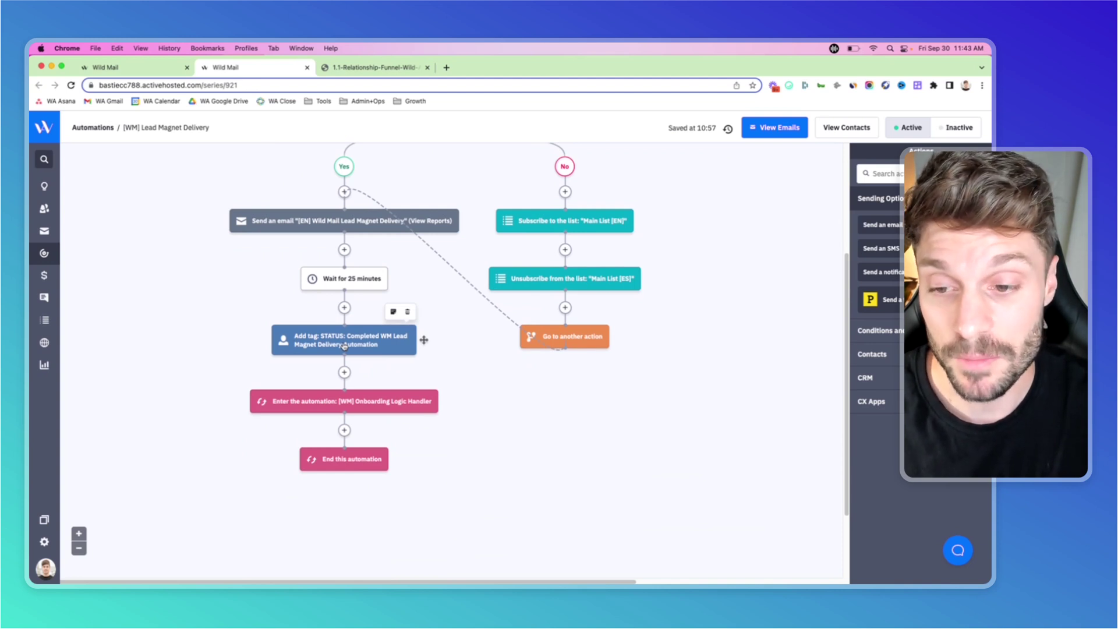
{"action": "mouse_move", "coordinate": [367, 403]}
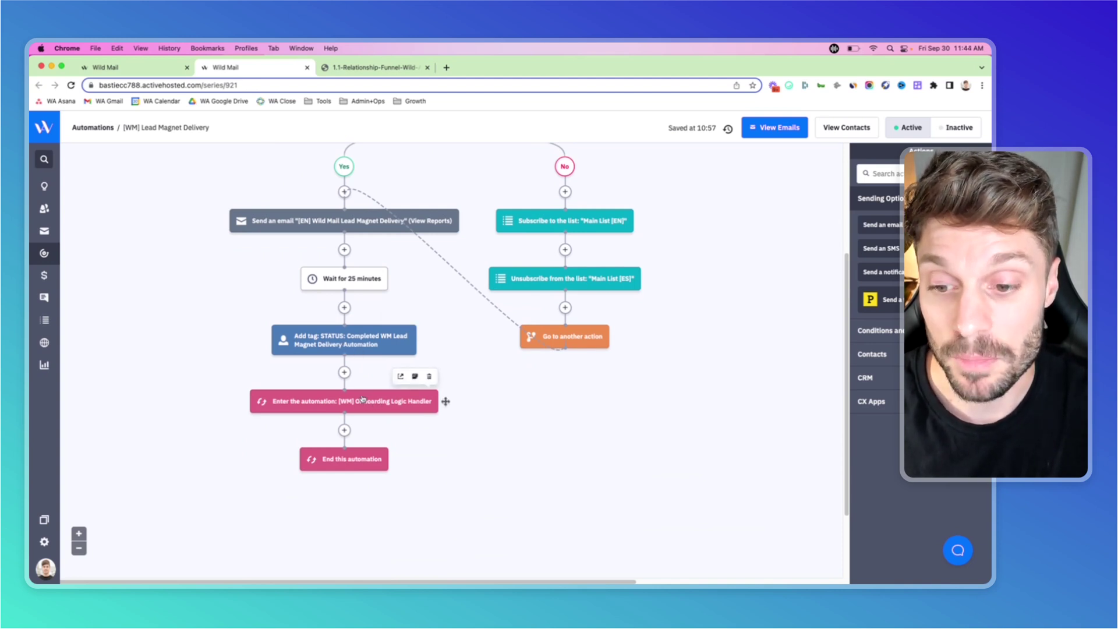
{"action": "scroll", "coordinate": [350, 406], "scroll_direction": "up", "scroll_amount": 2}
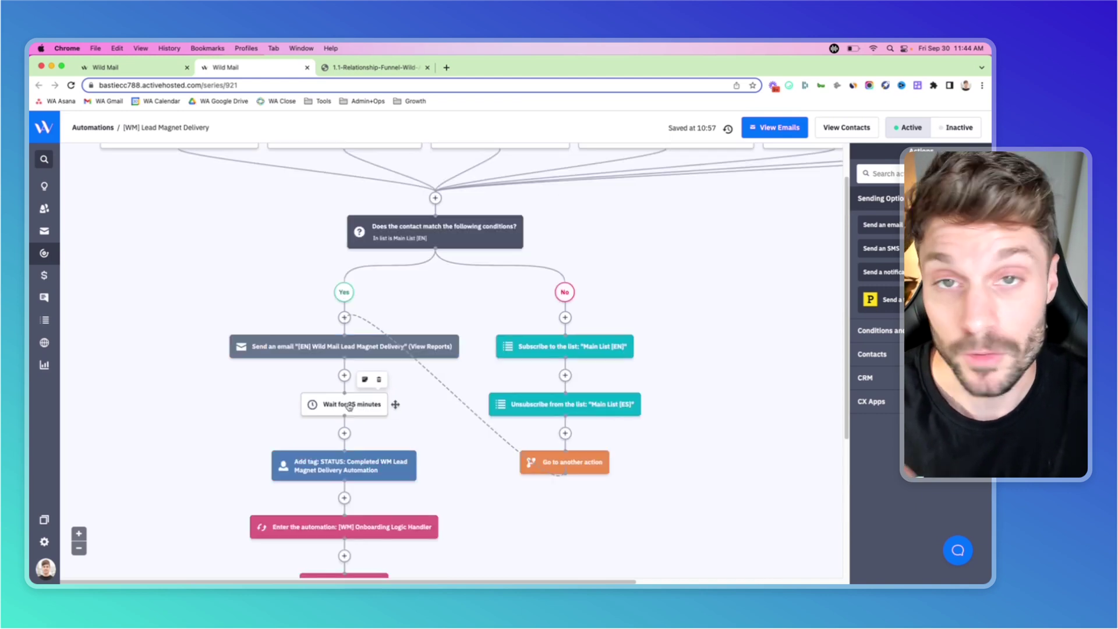
{"action": "scroll", "coordinate": [349, 406], "scroll_direction": "up", "scroll_amount": 1}
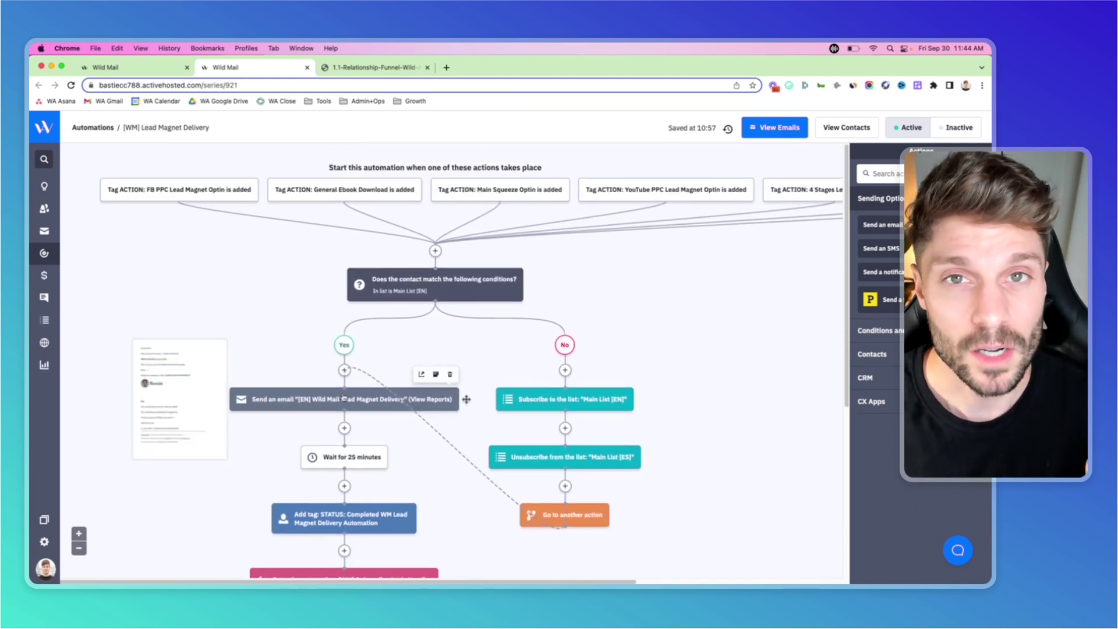